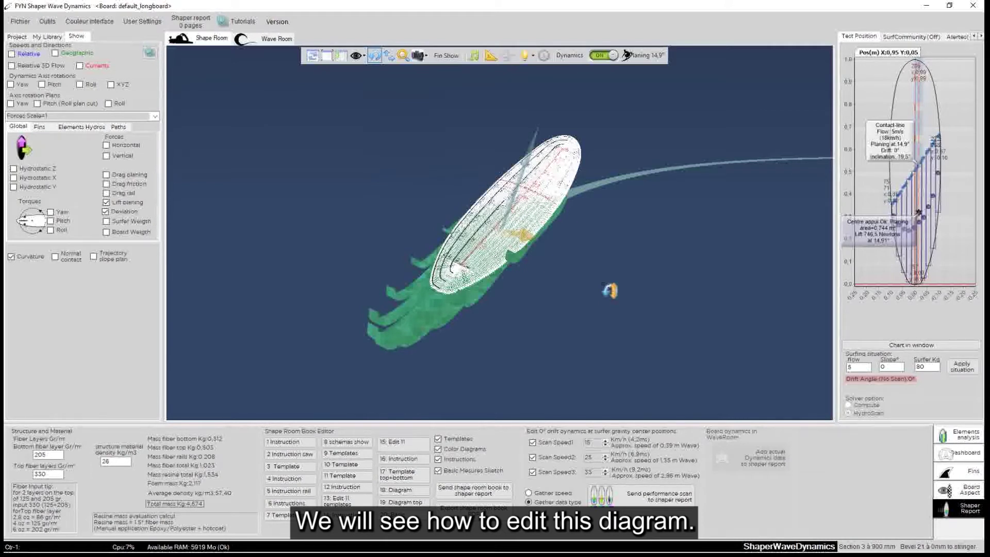
Show the My Library tree of waves, surfers and boards beside the orbited board model.
{"action": "mouse_move", "coordinate": [610, 291]}
{"action": "left_mouse_down"}
{"action": "mouse_move", "coordinate": [423, 135]}
{"action": "mouse_move", "coordinate": [580, 267]}
{"action": "mouse_move", "coordinate": [588, 336]}
{"action": "mouse_move", "coordinate": [630, 252]}
{"action": "mouse_move", "coordinate": [389, 226]}
{"action": "left_mouse_up"}
{"action": "left_click", "coordinate": [42, 36]}
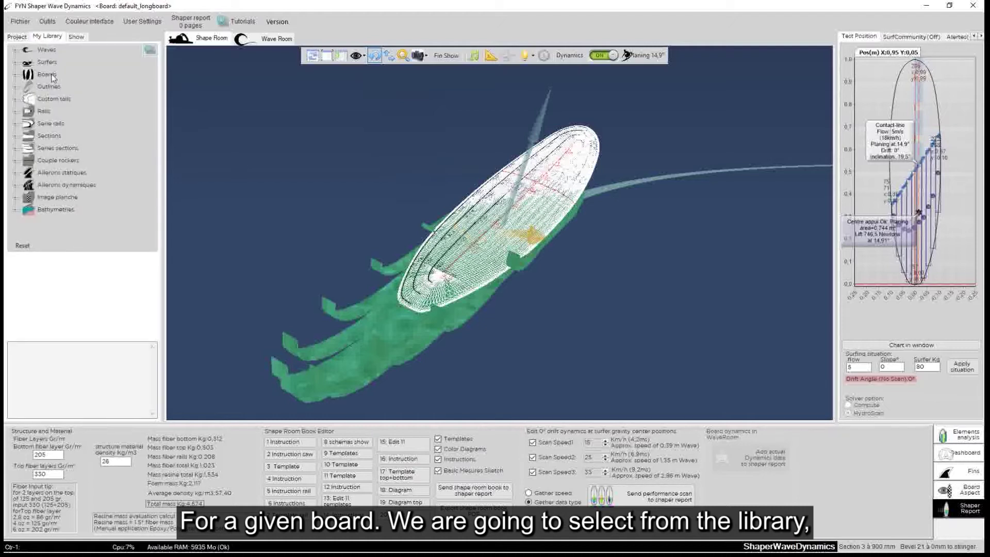
{"action": "mouse_move", "coordinate": [605, 283]}
{"action": "left_mouse_down"}
{"action": "mouse_move", "coordinate": [652, 298]}
{"action": "mouse_move", "coordinate": [642, 295]}
{"action": "left_mouse_up"}
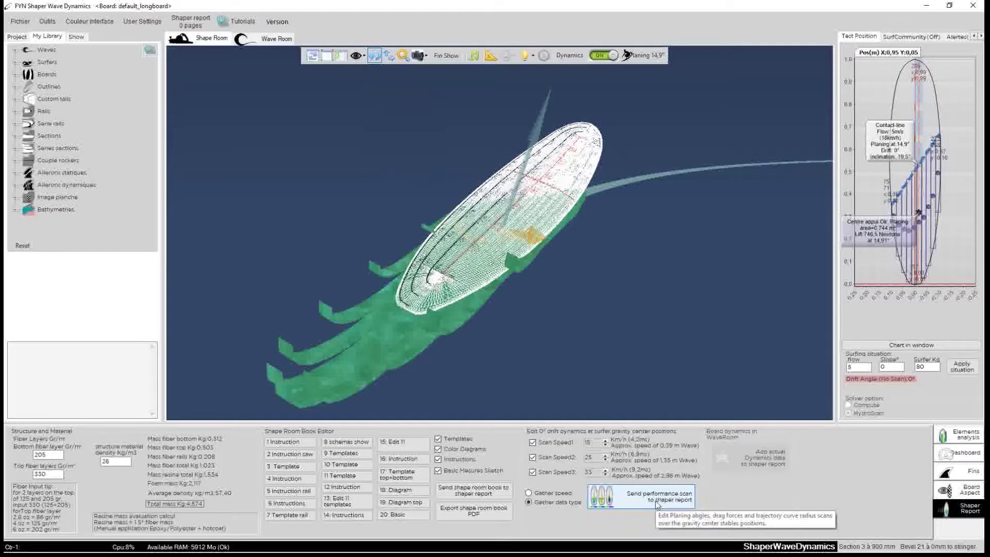
{"action": "left_click_drag", "start_coordinate": [610, 299], "coordinate": [546, 344]}
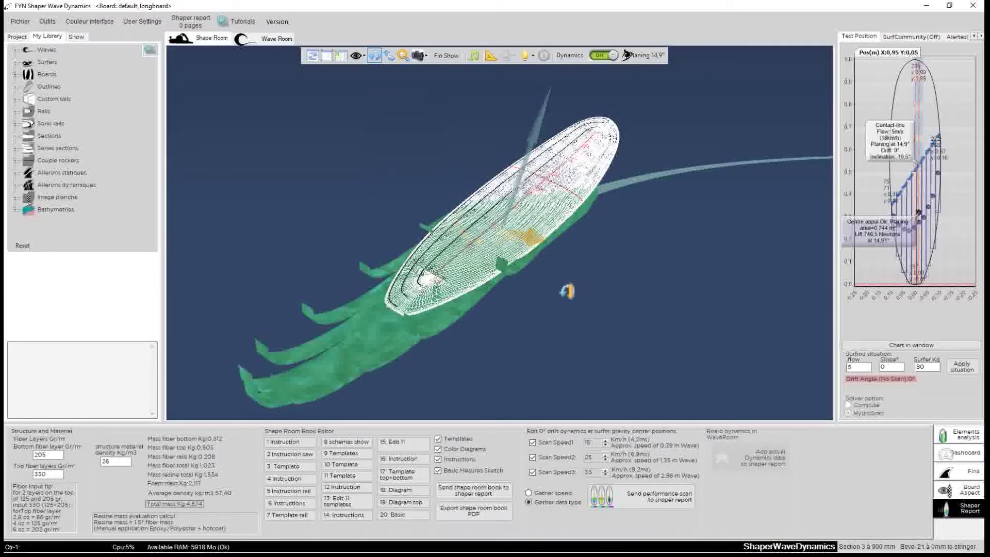
{"action": "left_click_drag", "start_coordinate": [567, 290], "coordinate": [602, 282]}
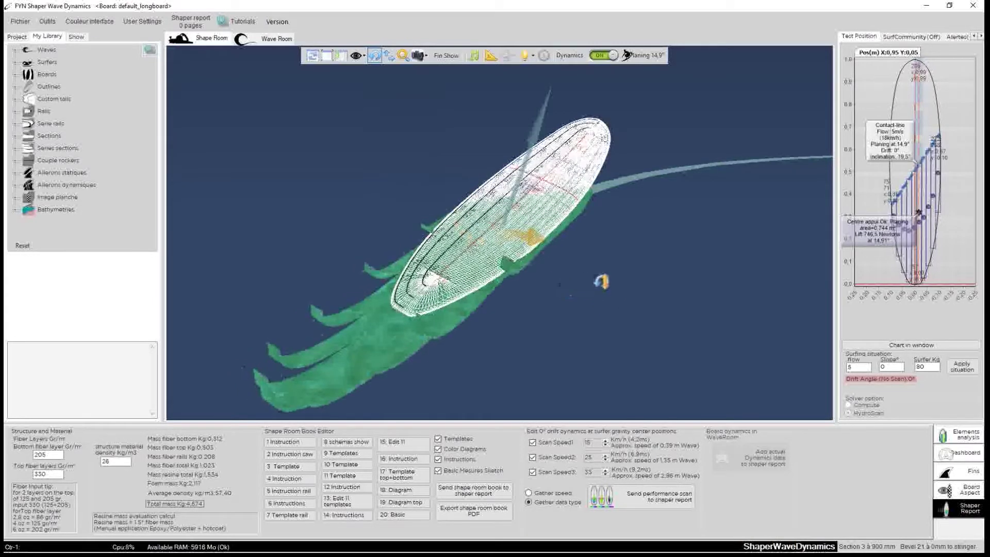
Send the board's planing performance scans to the shaper report and acknowledge the confirmation.
{"action": "left_click", "coordinate": [649, 499]}
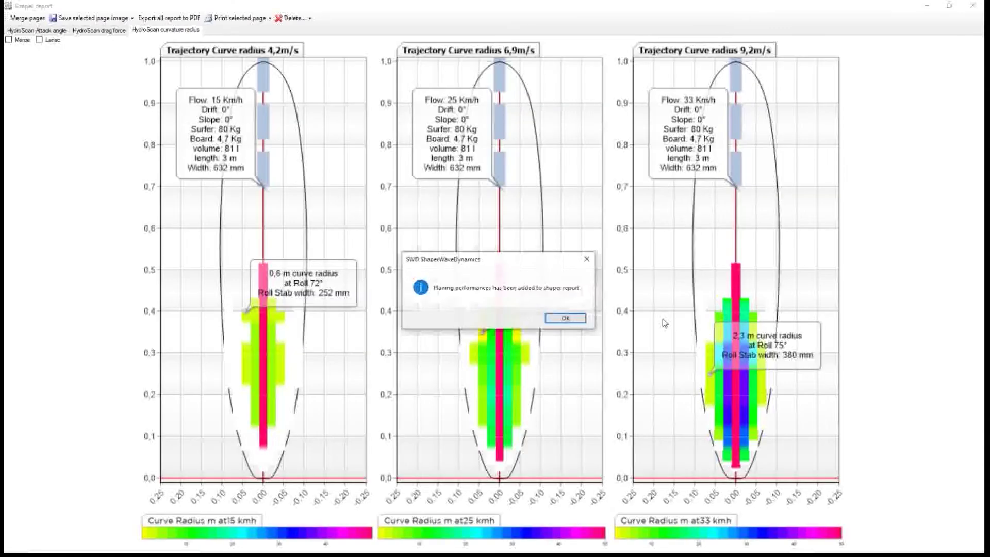
{"action": "left_click", "coordinate": [566, 318]}
{"action": "mouse_move", "coordinate": [483, 331]}
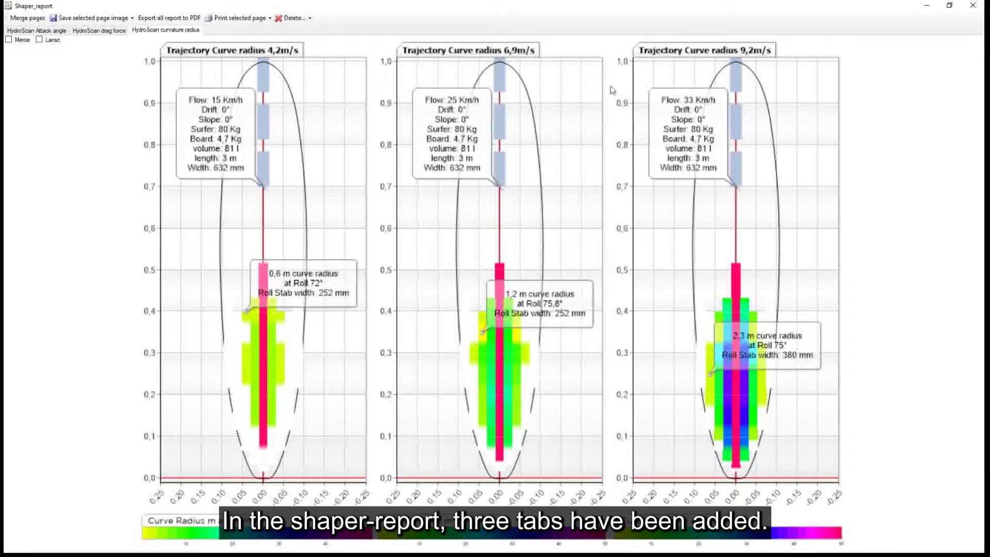
Switch the Shaper_report to the HydroScan Attack angle page.
{"action": "left_click", "coordinate": [29, 33]}
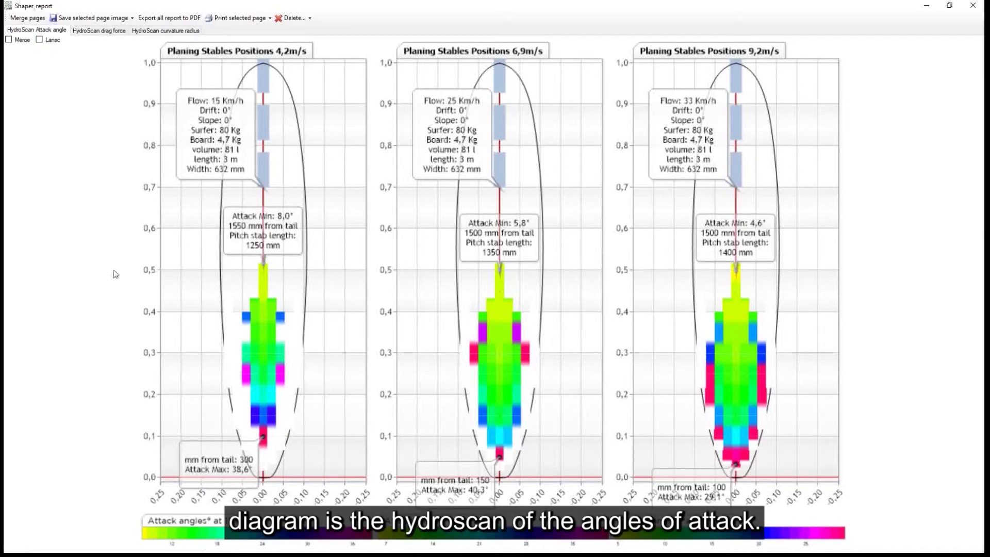
Switch the Shaper_report to the HydroScan drag force page.
{"action": "left_click", "coordinate": [93, 31]}
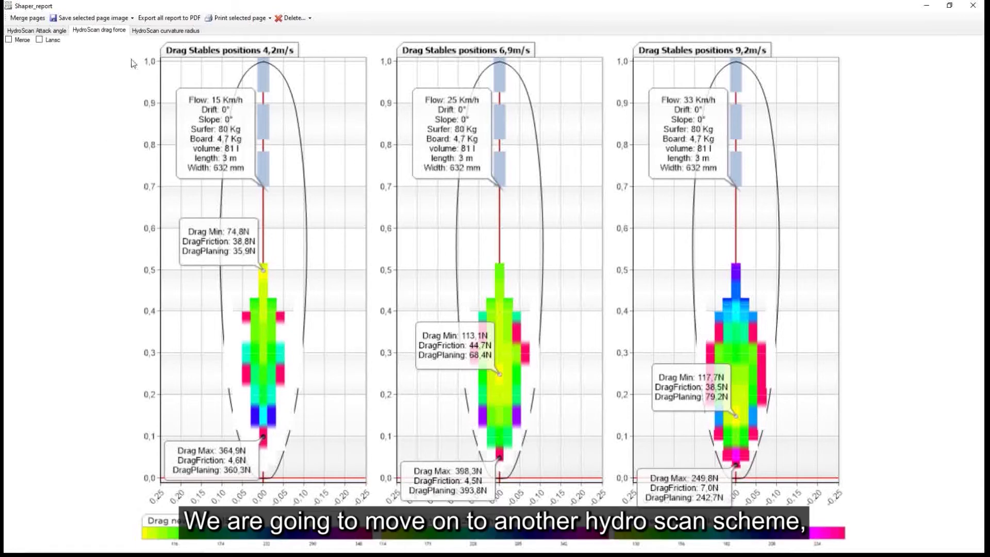
Switch the Shaper_report to the HydroScan curvature radius page.
{"action": "left_click", "coordinate": [154, 31]}
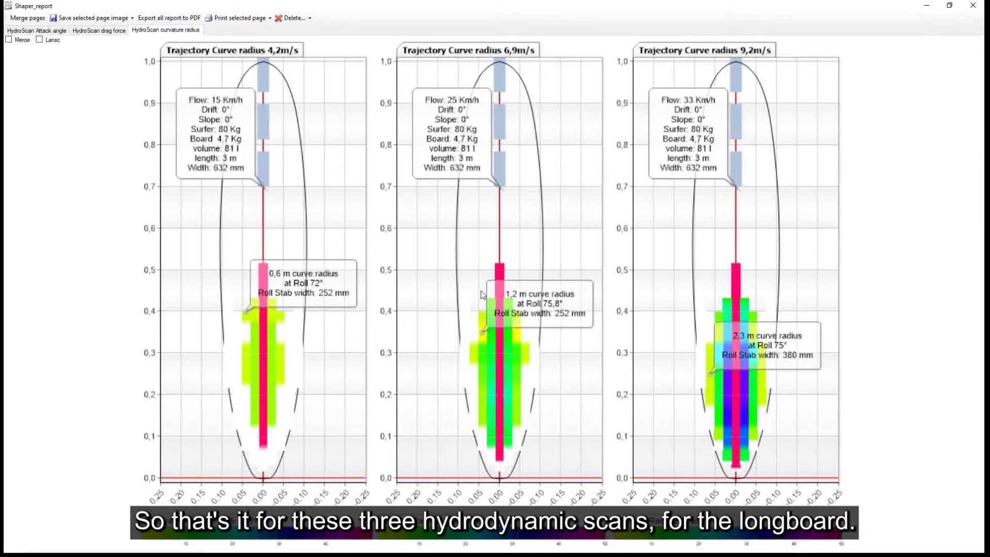
View the longboard's drag force charts, then its attack angle charts.
{"action": "left_click", "coordinate": [106, 30]}
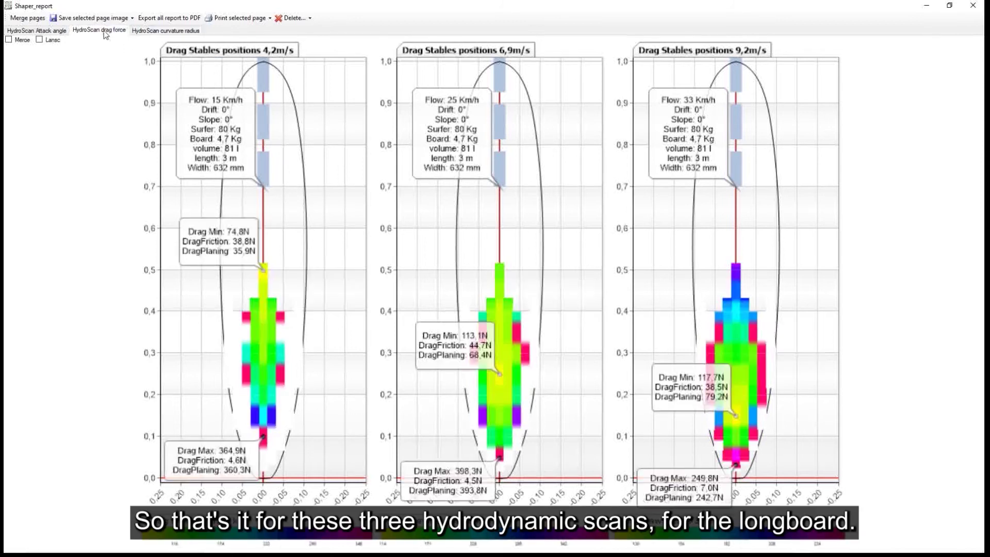
{"action": "left_click", "coordinate": [23, 33]}
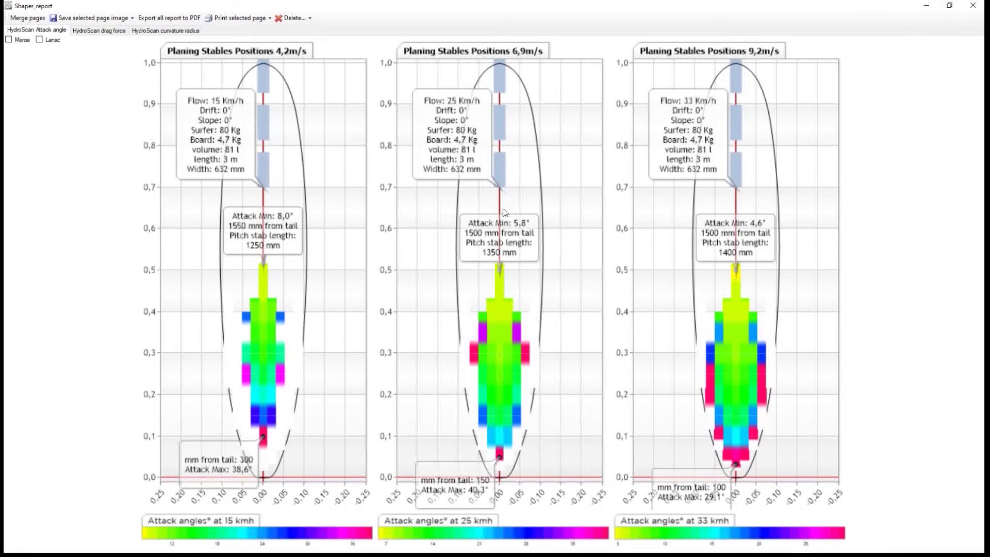
Close the report and drag default_shortboard from Boards > ShortBoards onto the 3D canvas.
{"action": "left_click", "coordinate": [930, 10]}
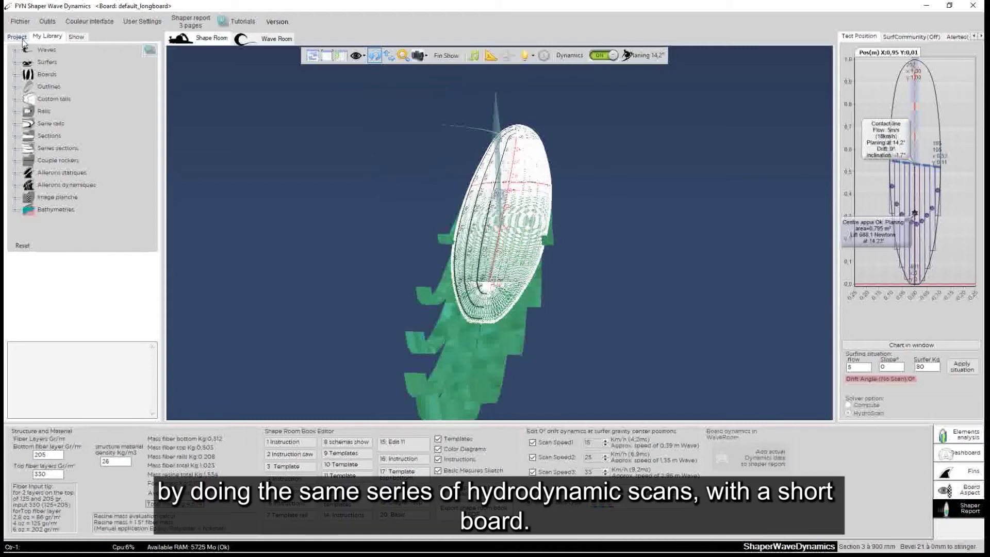
{"action": "left_click", "coordinate": [18, 75]}
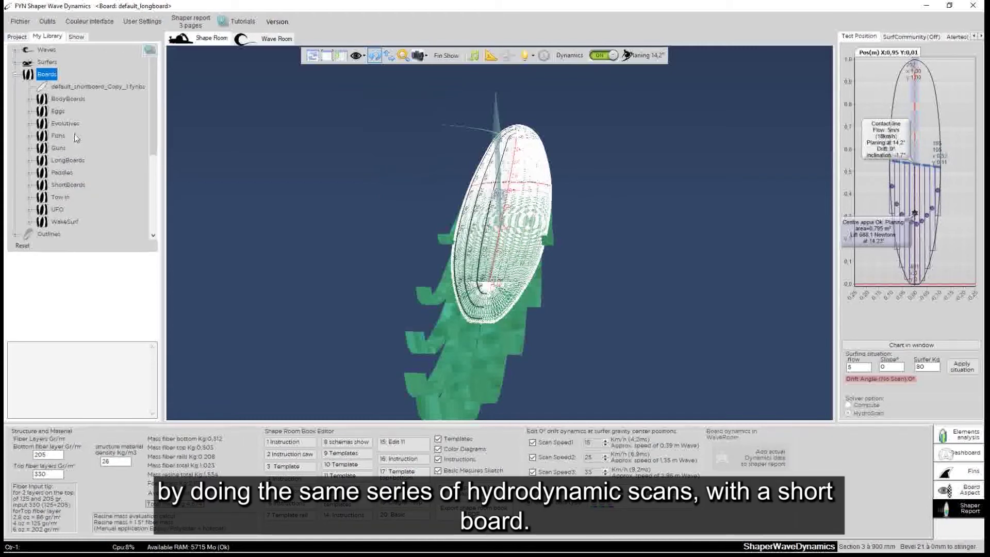
{"action": "left_click", "coordinate": [32, 188]}
{"action": "left_click", "coordinate": [81, 210]}
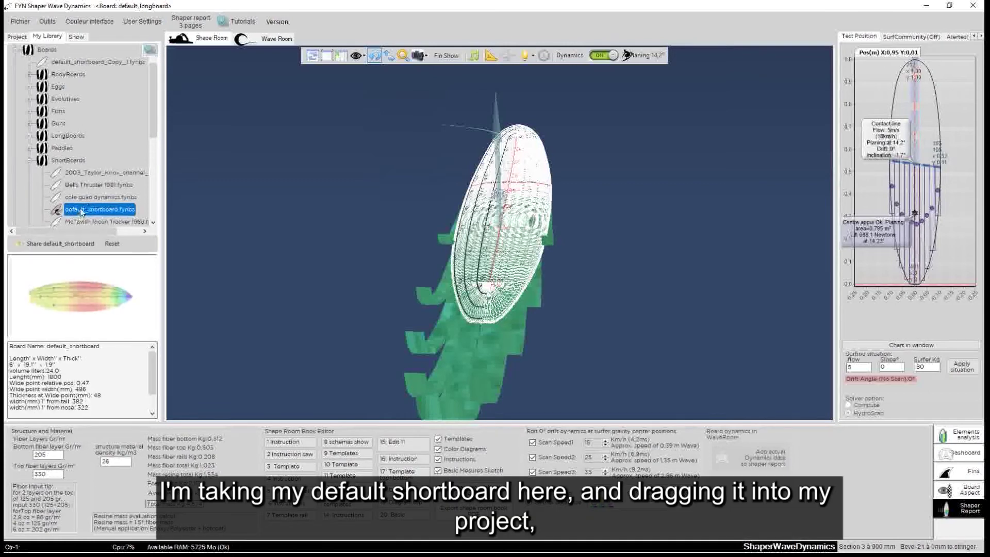
{"action": "left_click_drag", "start_coordinate": [90, 213], "coordinate": [384, 213]}
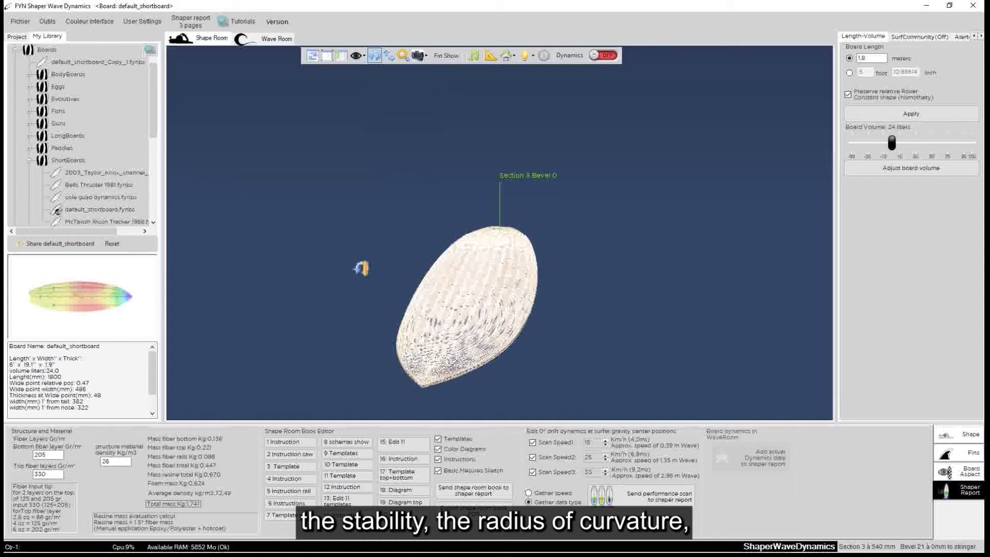
Turn the shortboard to a side view and run its performance scans.
{"action": "mouse_move", "coordinate": [360, 268]}
{"action": "left_mouse_down"}
{"action": "mouse_move", "coordinate": [800, 265]}
{"action": "mouse_move", "coordinate": [630, 206]}
{"action": "mouse_move", "coordinate": [707, 214]}
{"action": "mouse_move", "coordinate": [624, 300]}
{"action": "mouse_move", "coordinate": [665, 293]}
{"action": "mouse_move", "coordinate": [586, 188]}
{"action": "left_mouse_up"}
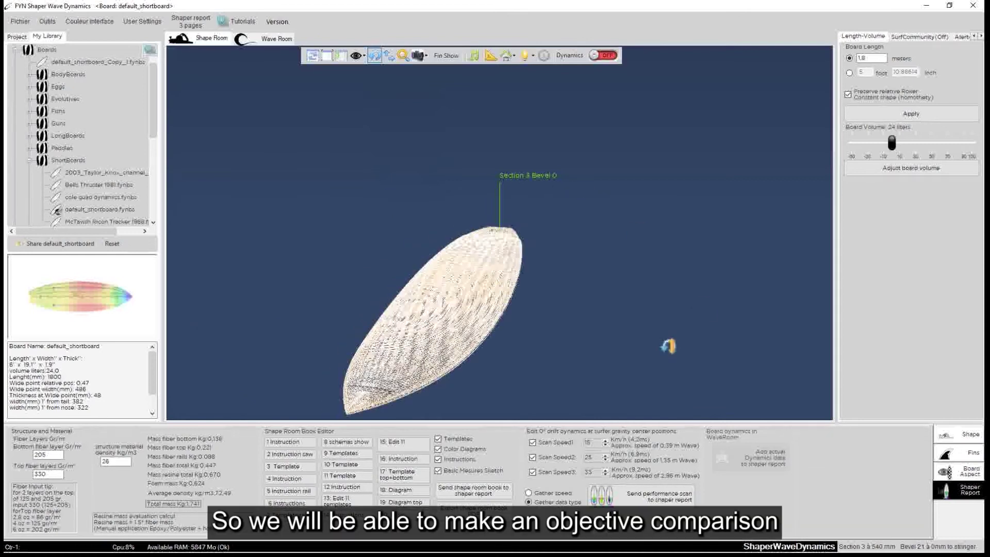
{"action": "left_click", "coordinate": [632, 499]}
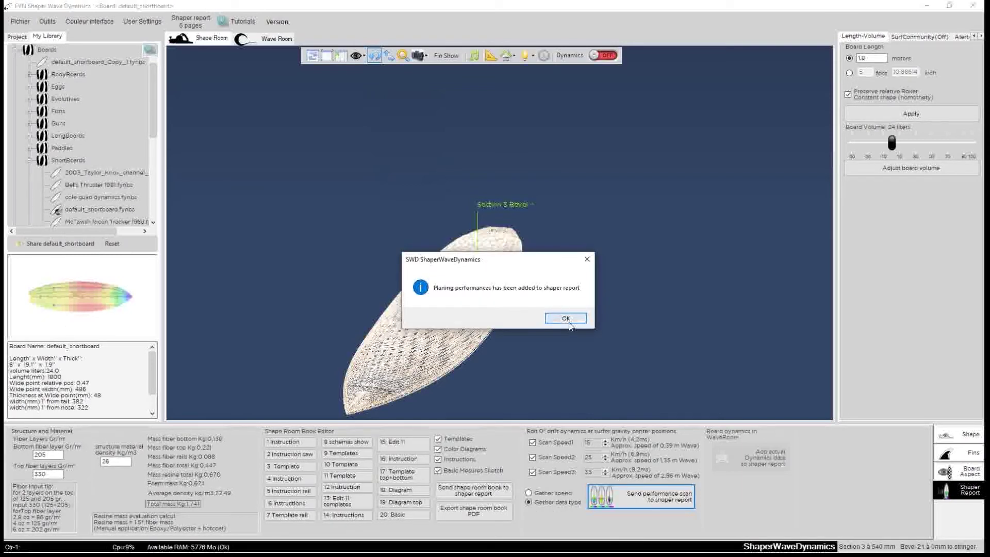
Acknowledge the added planing performances and bring Shaper_report back to the front.
{"action": "left_click", "coordinate": [570, 323]}
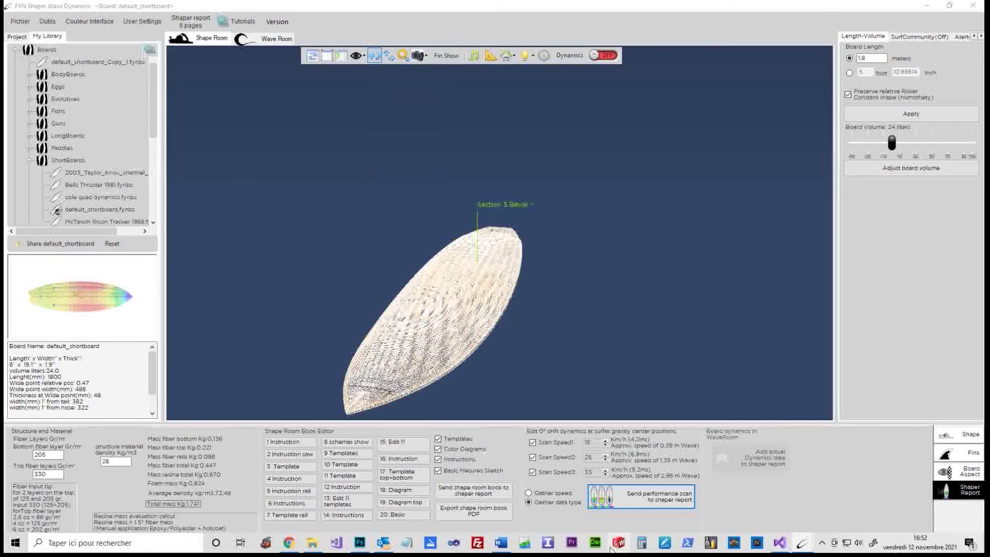
{"action": "mouse_move", "coordinate": [799, 544]}
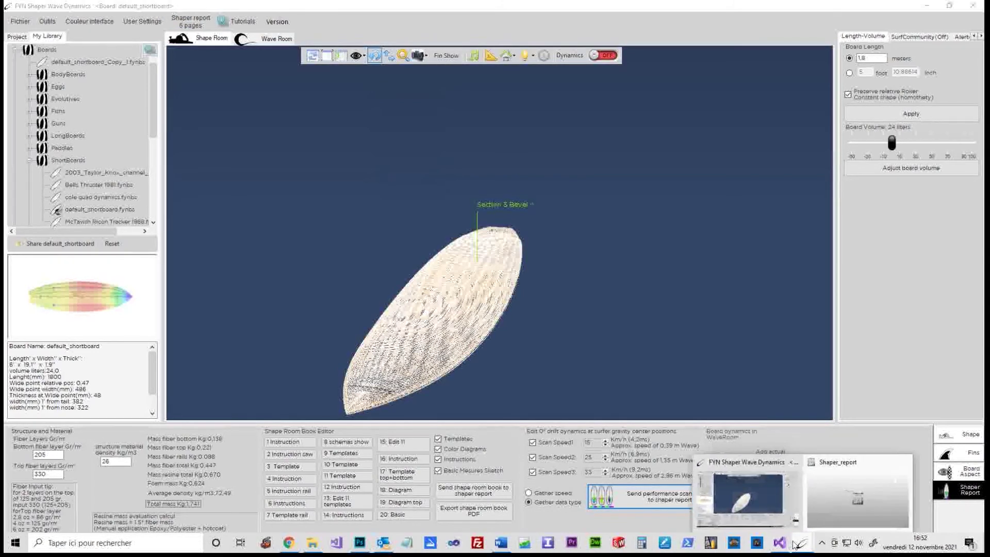
{"action": "left_click", "coordinate": [844, 512]}
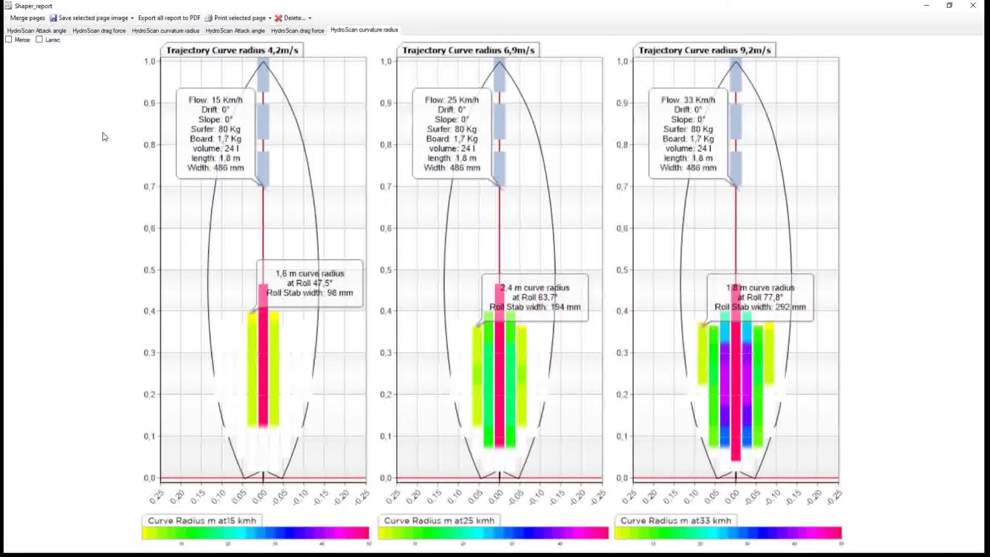
Browse the shortboard's attack angle, drag and curvature pages, ending on the longboard's curvature radius.
{"action": "left_click", "coordinate": [227, 32]}
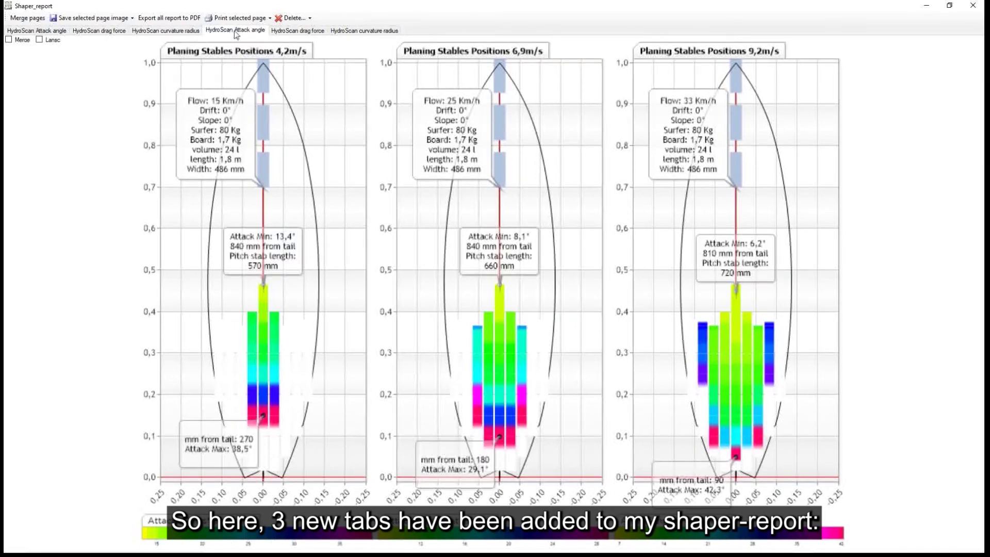
{"action": "left_click", "coordinate": [278, 36]}
{"action": "left_click", "coordinate": [355, 34]}
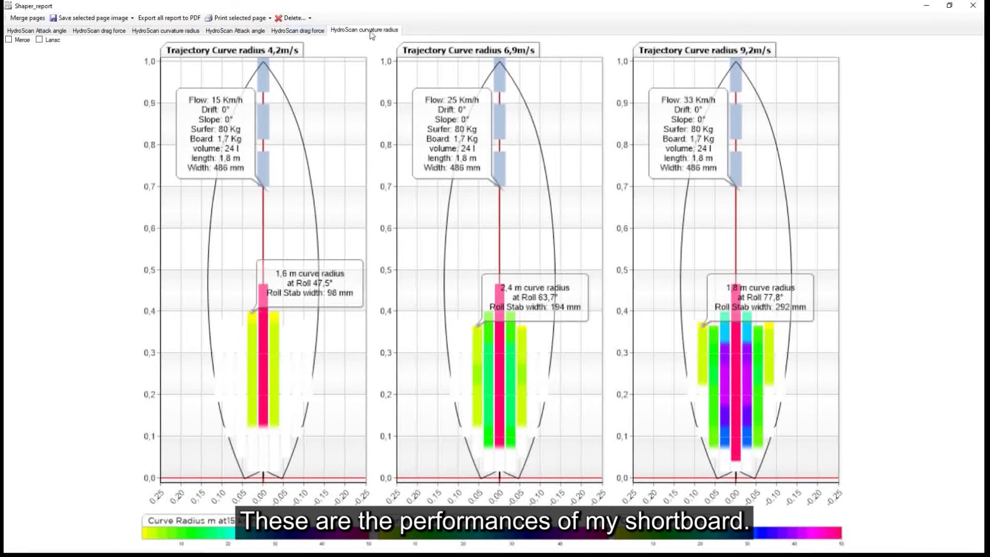
{"action": "left_click", "coordinate": [308, 31]}
{"action": "left_click", "coordinate": [356, 31]}
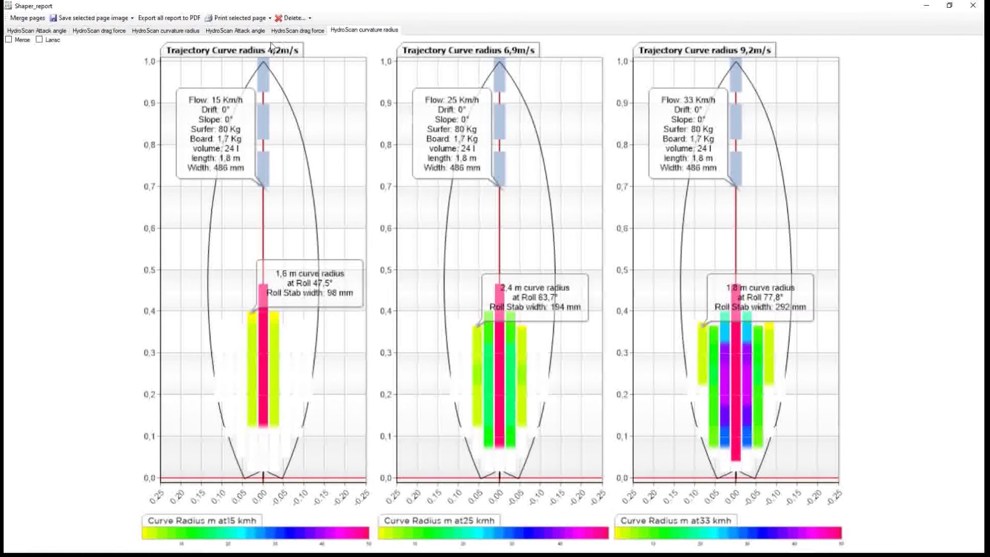
{"action": "left_click", "coordinate": [169, 34]}
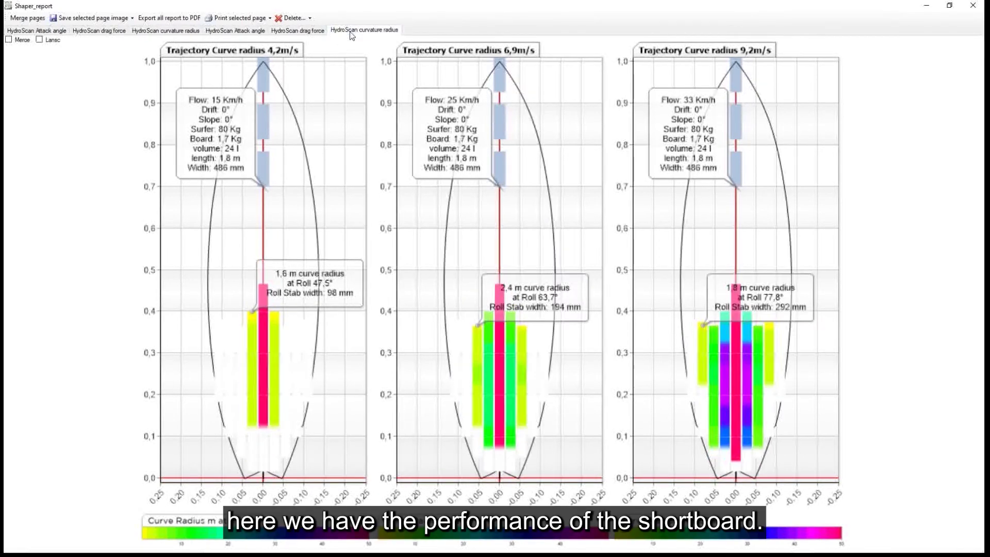
{"action": "left_click", "coordinate": [159, 33]}
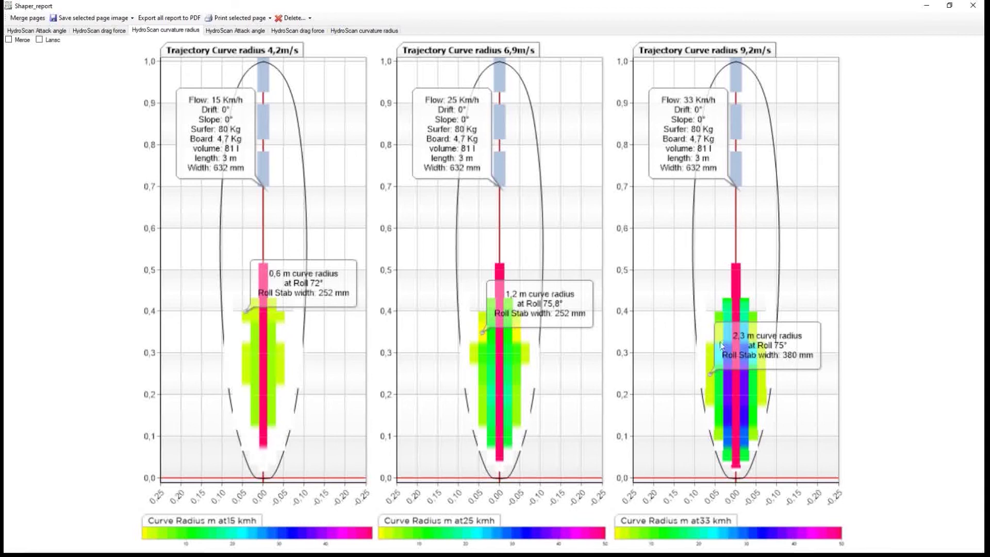
Switch between the shortboard and longboard curvature radius tabs, ending on the shortboard's 1.8 m result.
{"action": "left_click", "coordinate": [369, 32]}
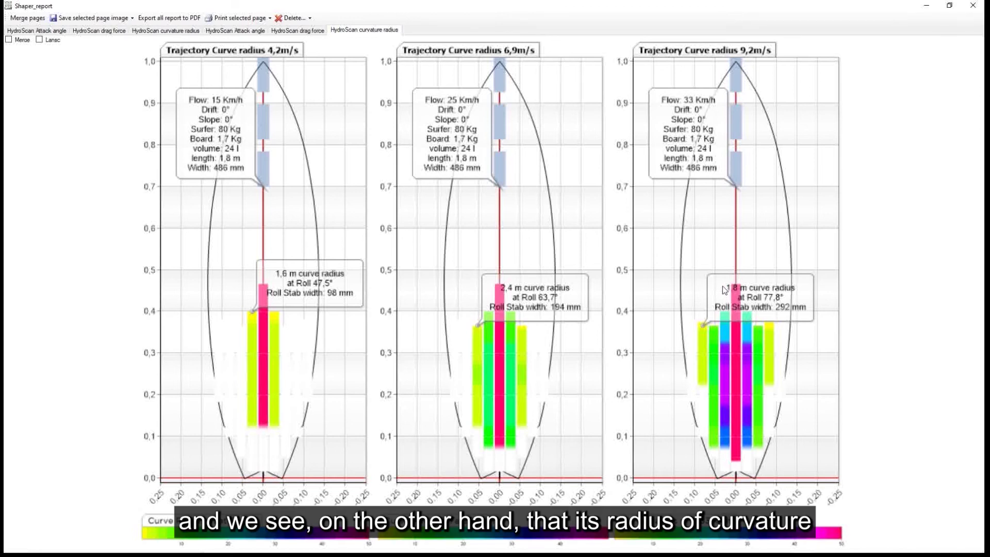
{"action": "left_click", "coordinate": [164, 33]}
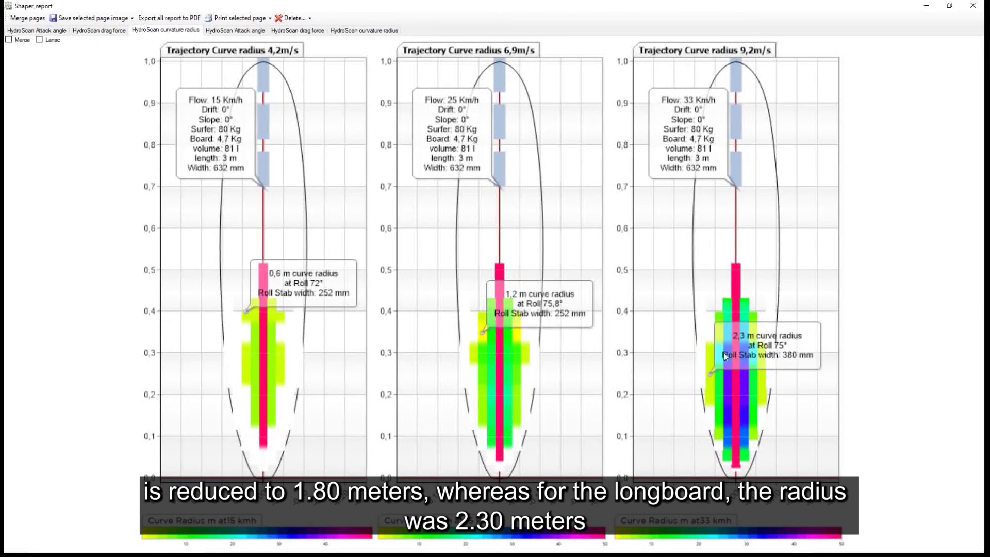
{"action": "left_click", "coordinate": [354, 33]}
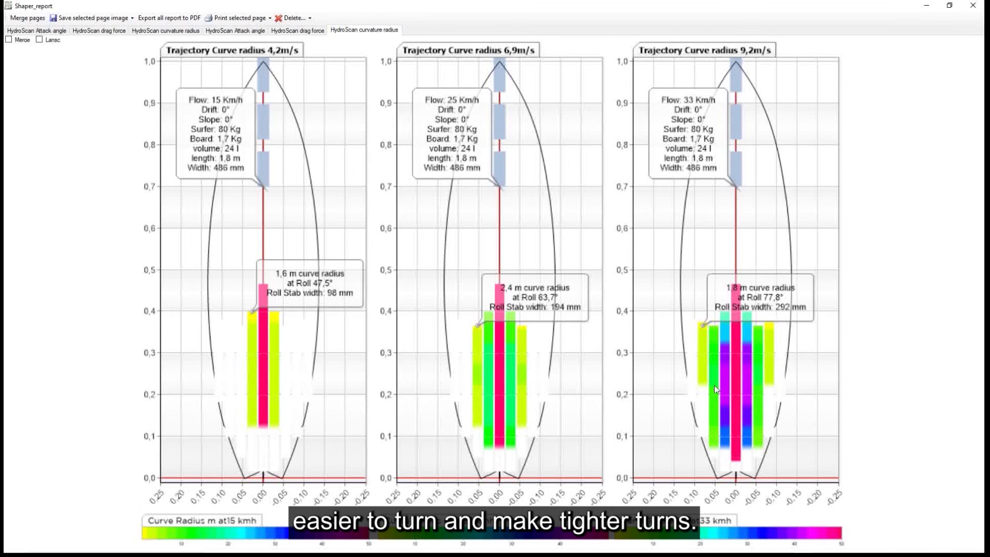
Flip through the drag force and attack angle tabs, ending on the shortboard's 6.2° minimum attack page.
{"action": "left_click", "coordinate": [296, 32]}
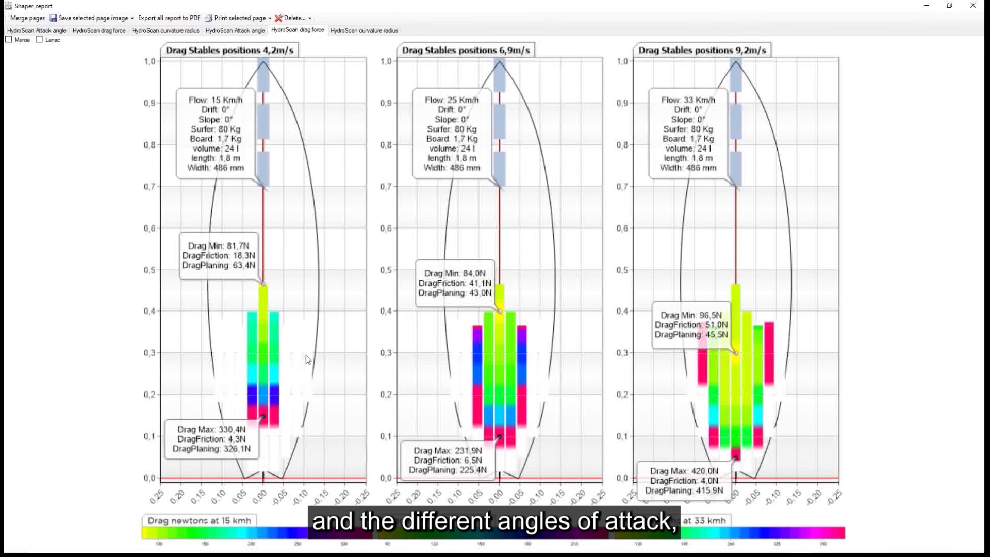
{"action": "left_click", "coordinate": [235, 31]}
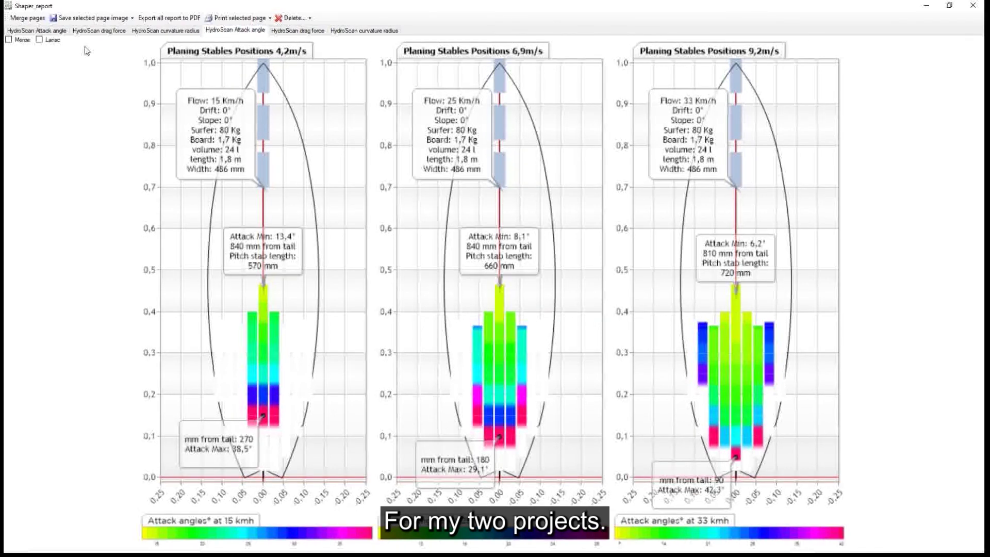
{"action": "left_click", "coordinate": [97, 31]}
{"action": "left_click", "coordinate": [211, 34]}
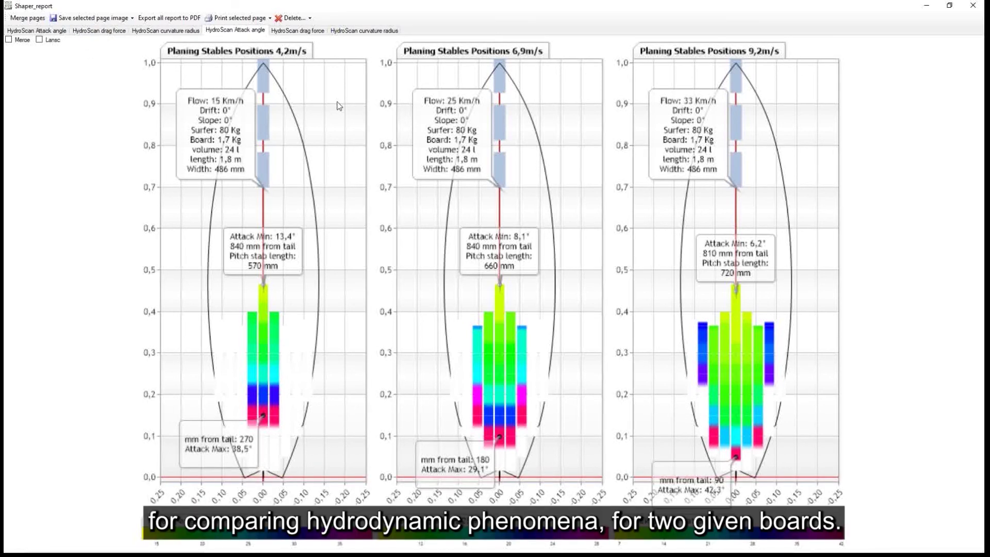
Step through the shortboard's curvature radius, attack angle and drag tabs, ending on 96.5 N minimum drag.
{"action": "left_click", "coordinate": [378, 33]}
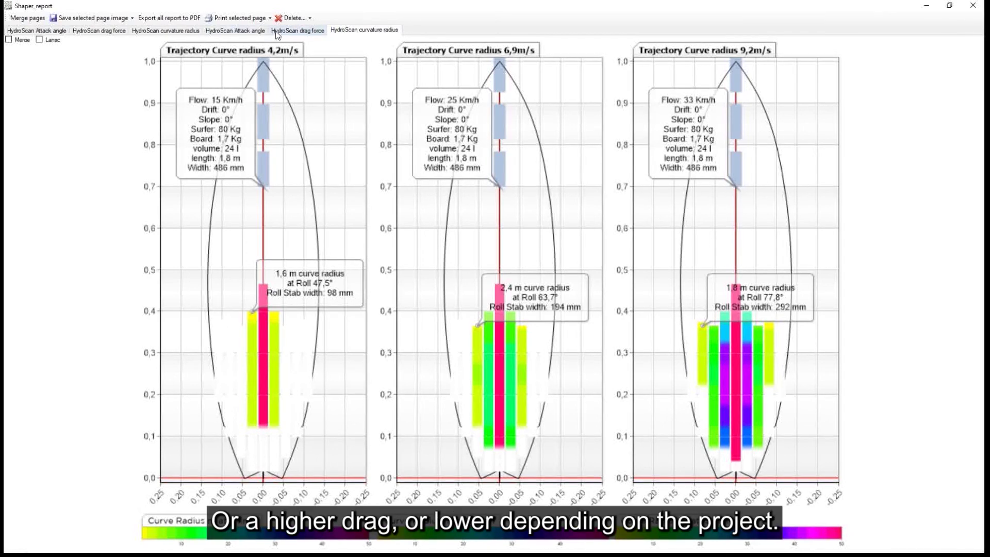
{"action": "left_click", "coordinate": [255, 31]}
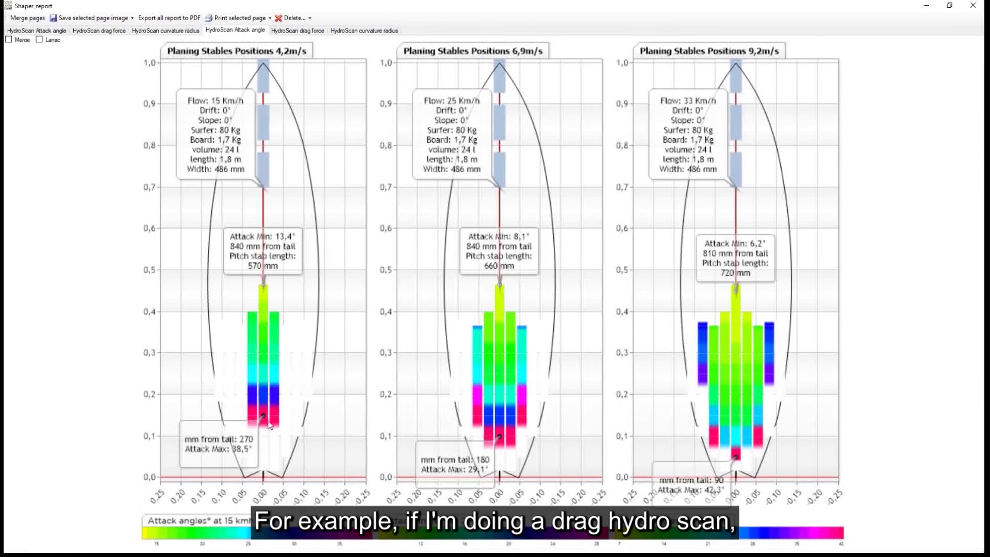
{"action": "left_click", "coordinate": [285, 32]}
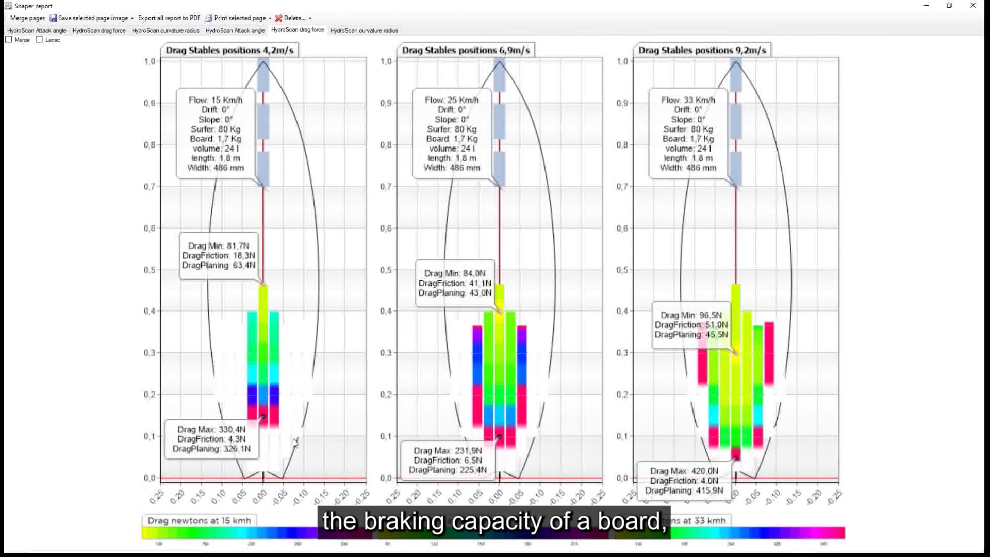